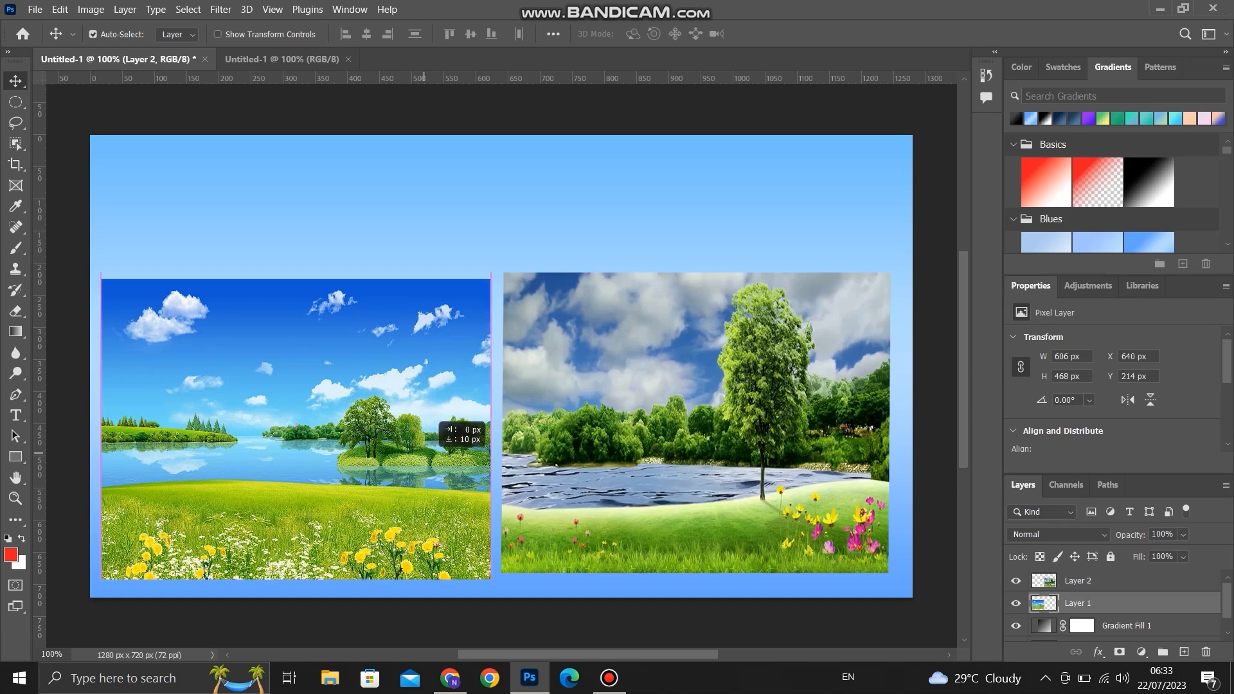
Move Layer 2 against Layer 1 at the canvas's bottom edge and scale it to 111.06% so it reaches the canvas's right edge
left_click_drag(565, 404, 544, 429)
key("ctrl+t")
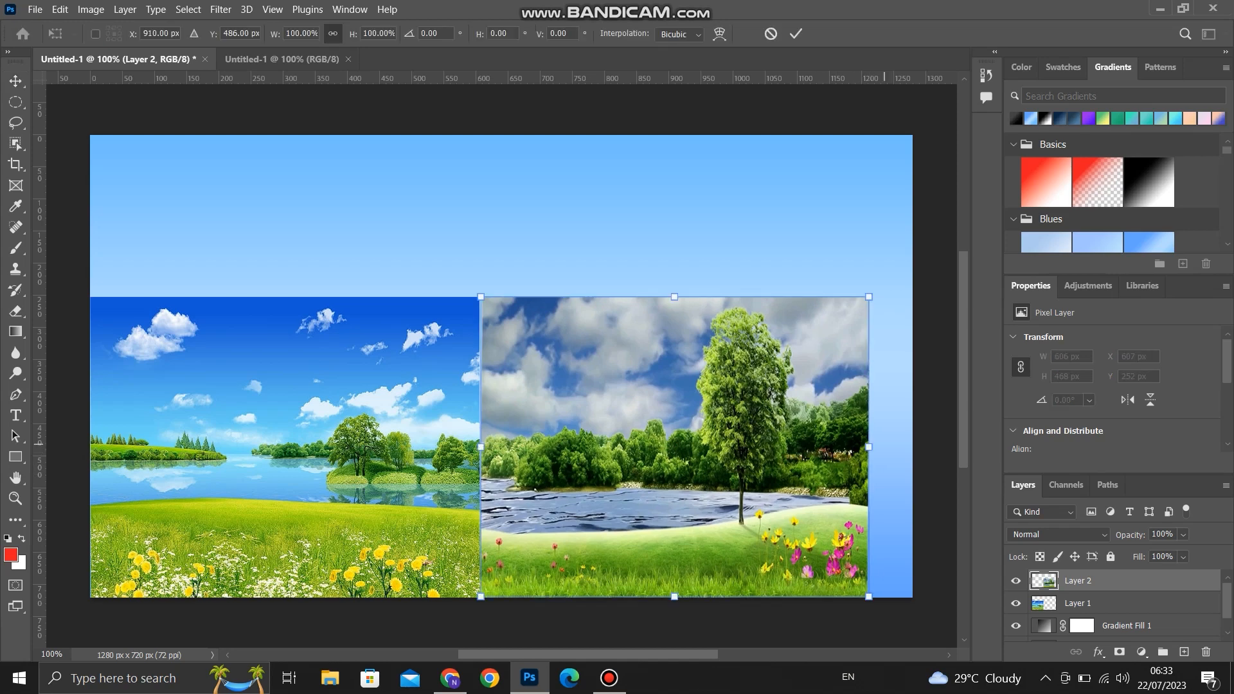
left_click_drag(869, 447, 911, 446)
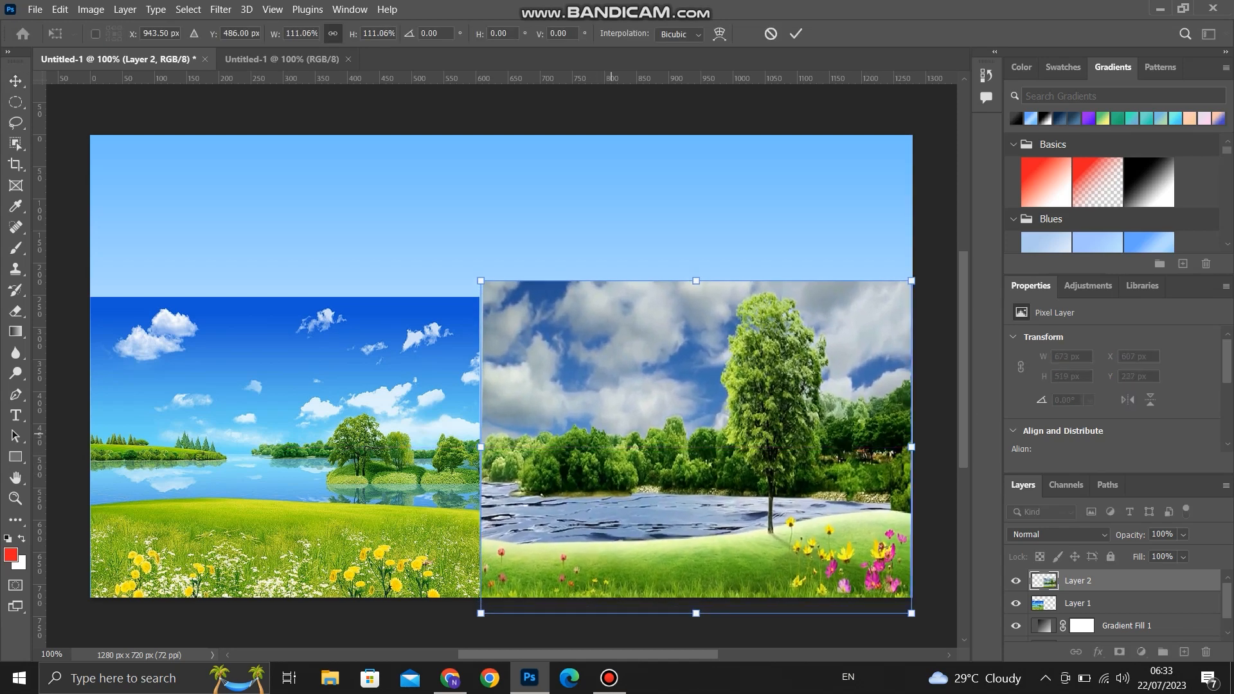
mouse_move(601, 402)
left_mouse_down()
mouse_move(590, 401)
mouse_move(629, 401)
mouse_move(601, 402)
left_mouse_up()
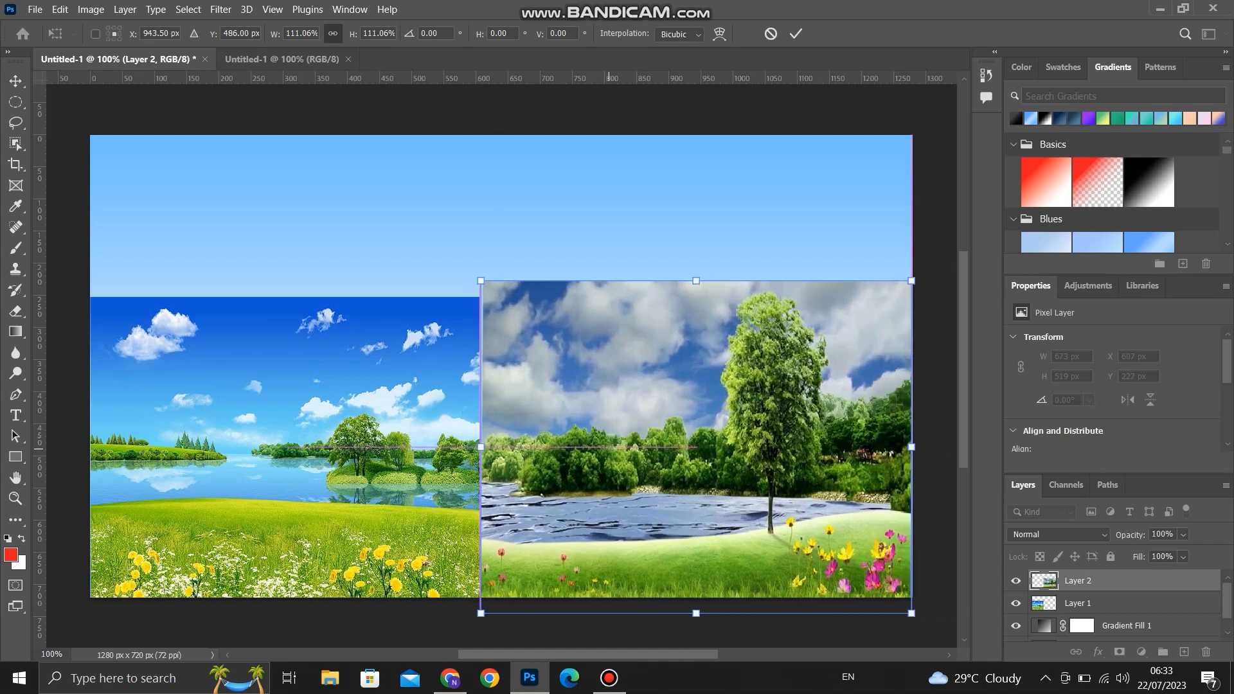
Scale Layer 1 to 105.56% so its top edge aligns with the top of Layer 2
left_click(447, 393)
left_click_drag(287, 298, 293, 281)
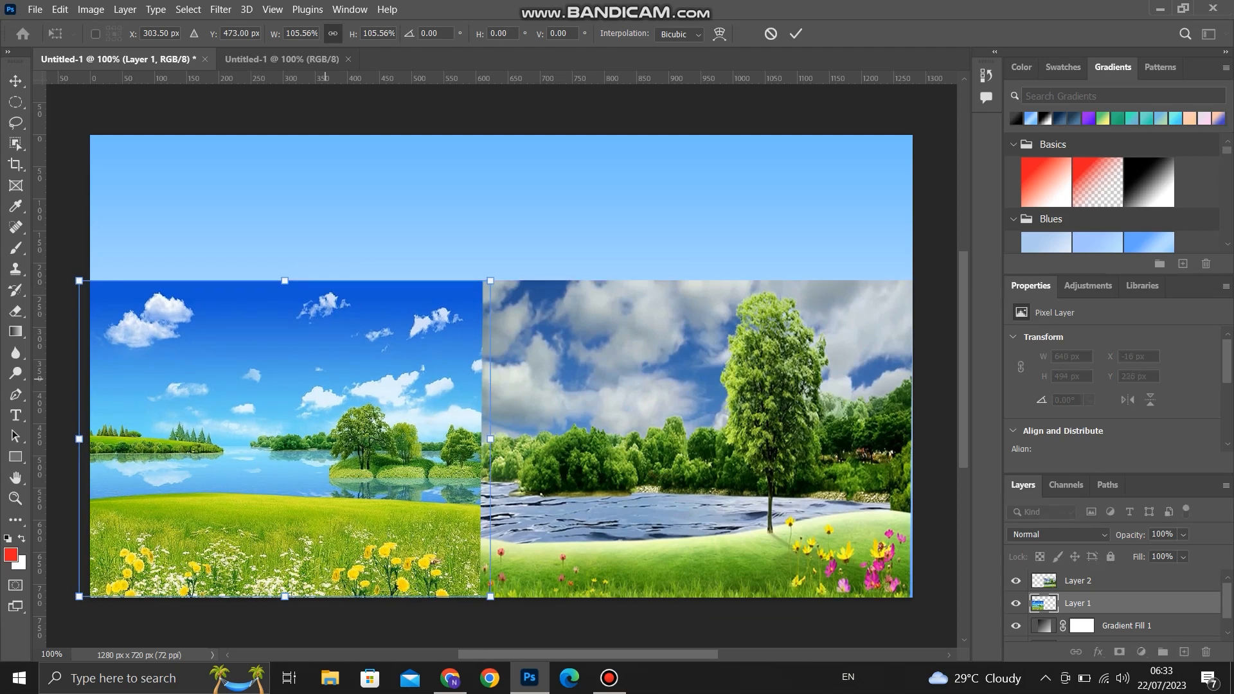
key("Return")
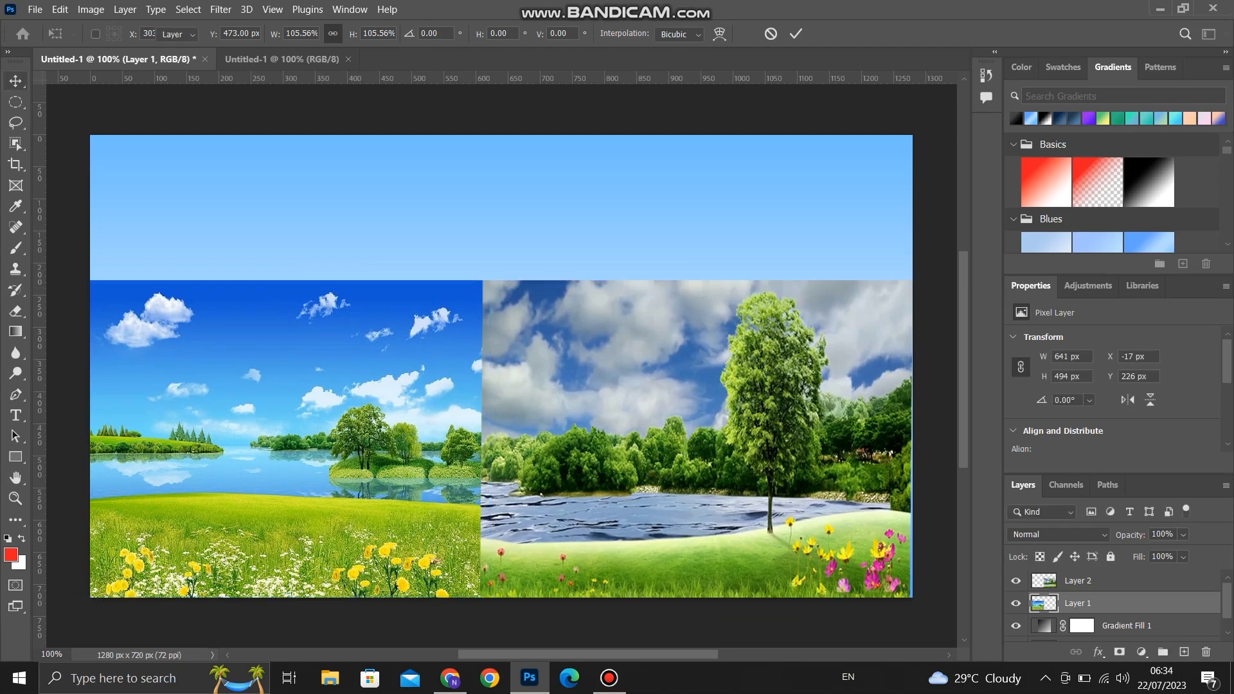
Scale Layer 2 to 111.00% from its left edge so it overlaps the right part of Layer 1
left_click(682, 428)
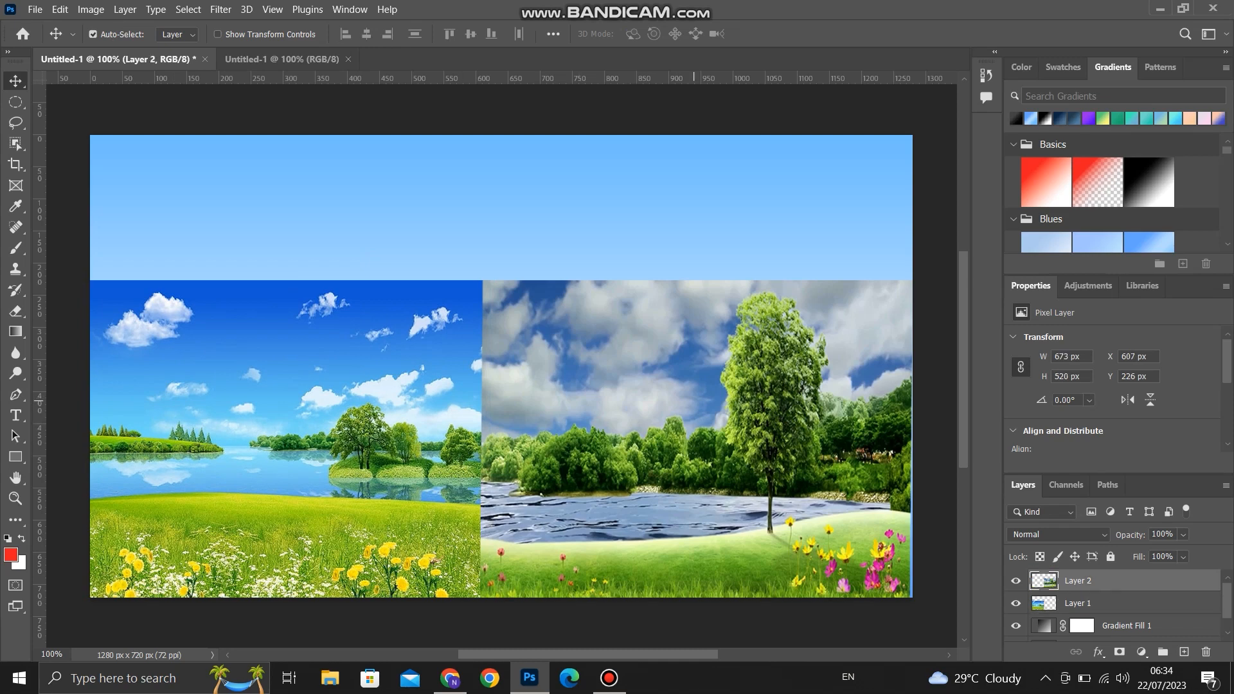
key("ctrl+t")
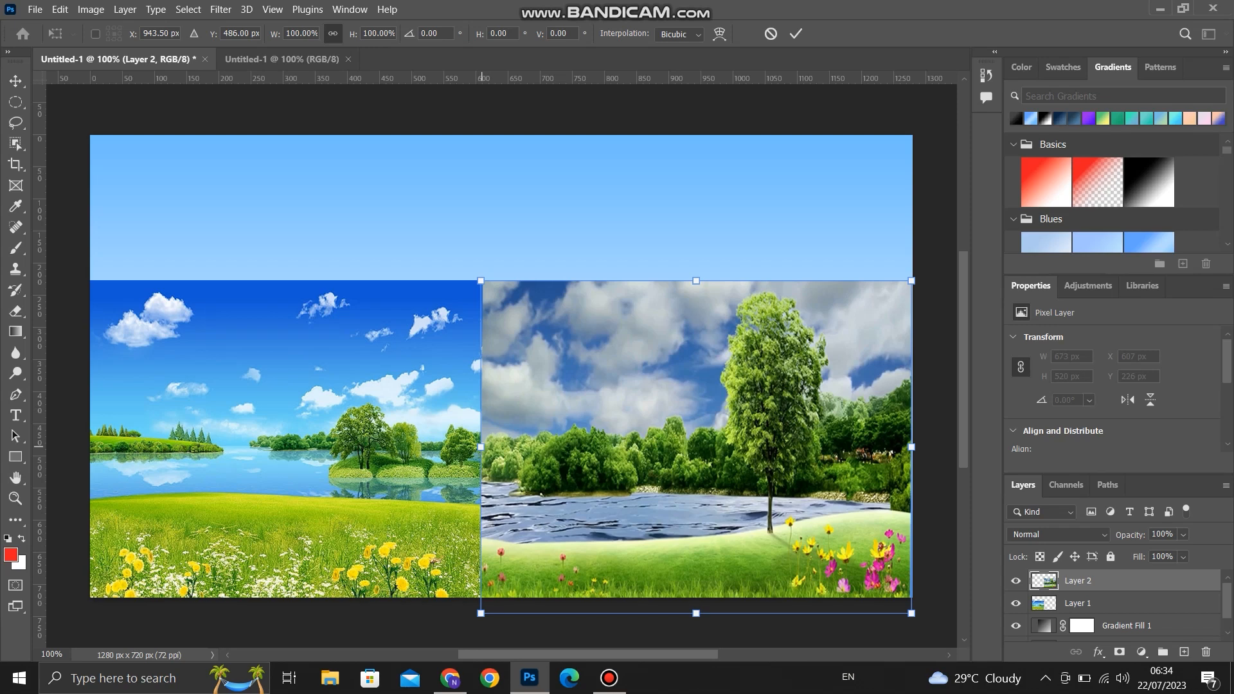
left_click_drag(481, 447, 433, 446)
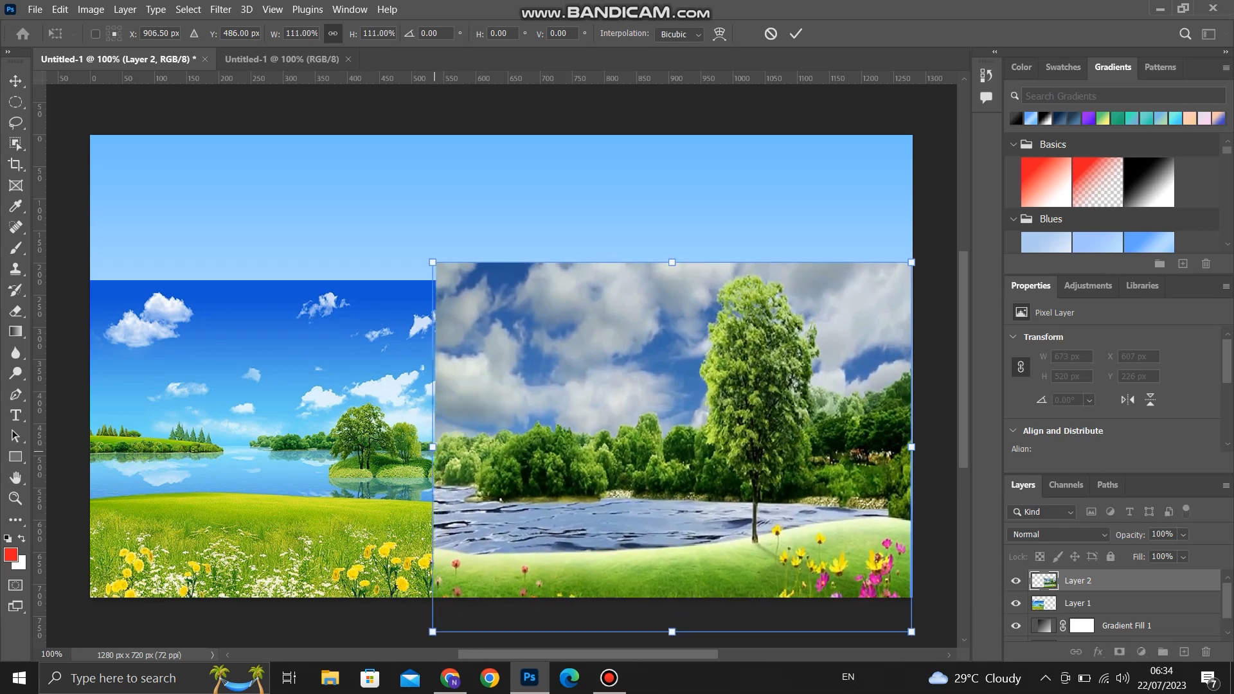
left_click(796, 34)
Stretch Layer 1 upward to 105.67% height so its top edge meets the top of Layer 2
left_click(312, 374)
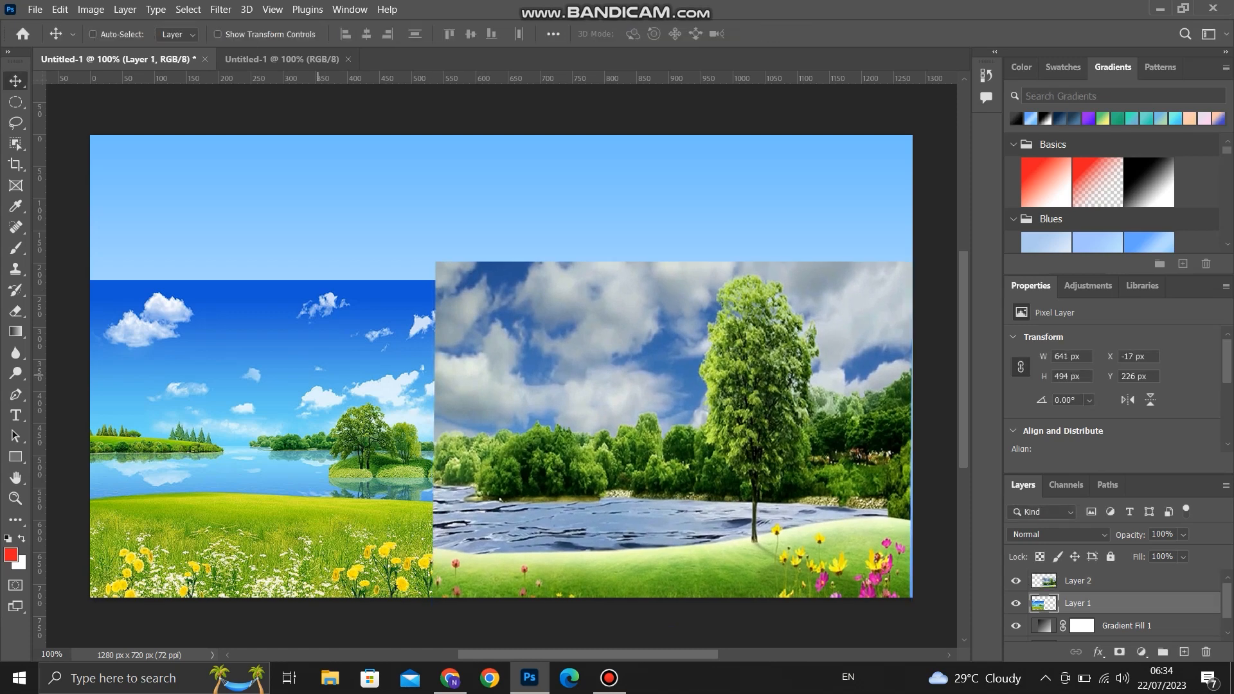
key("ctrl+t")
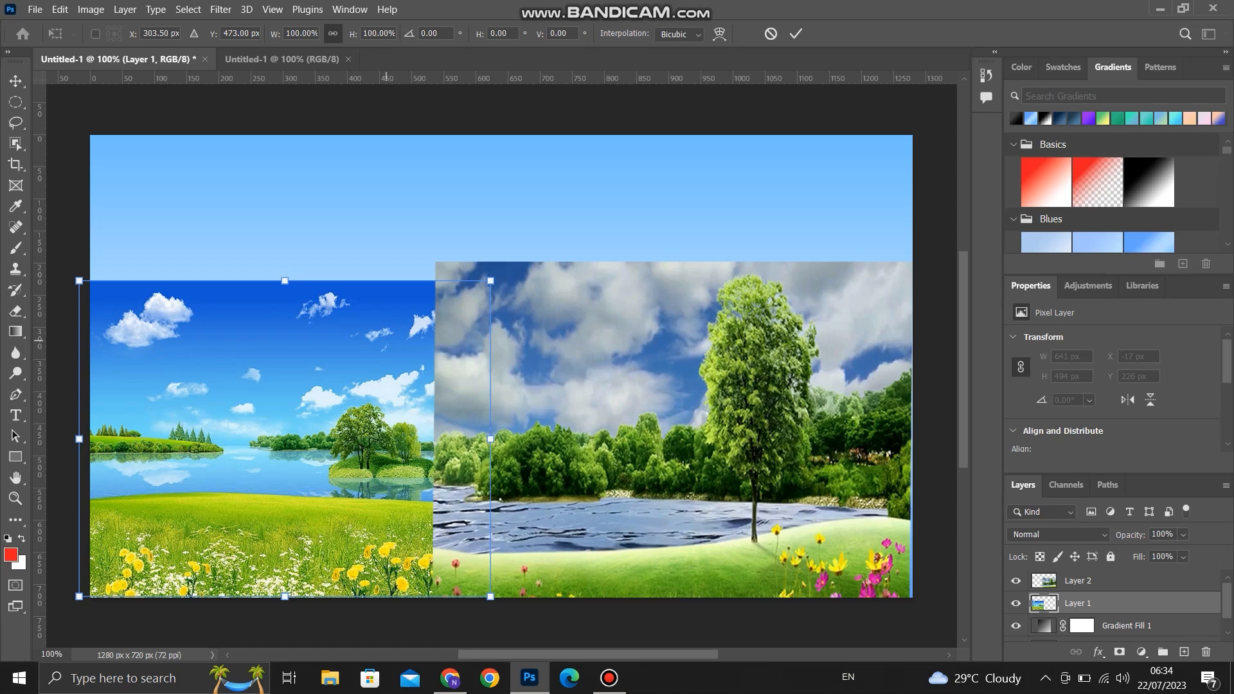
left_click_drag(289, 280, 292, 262)
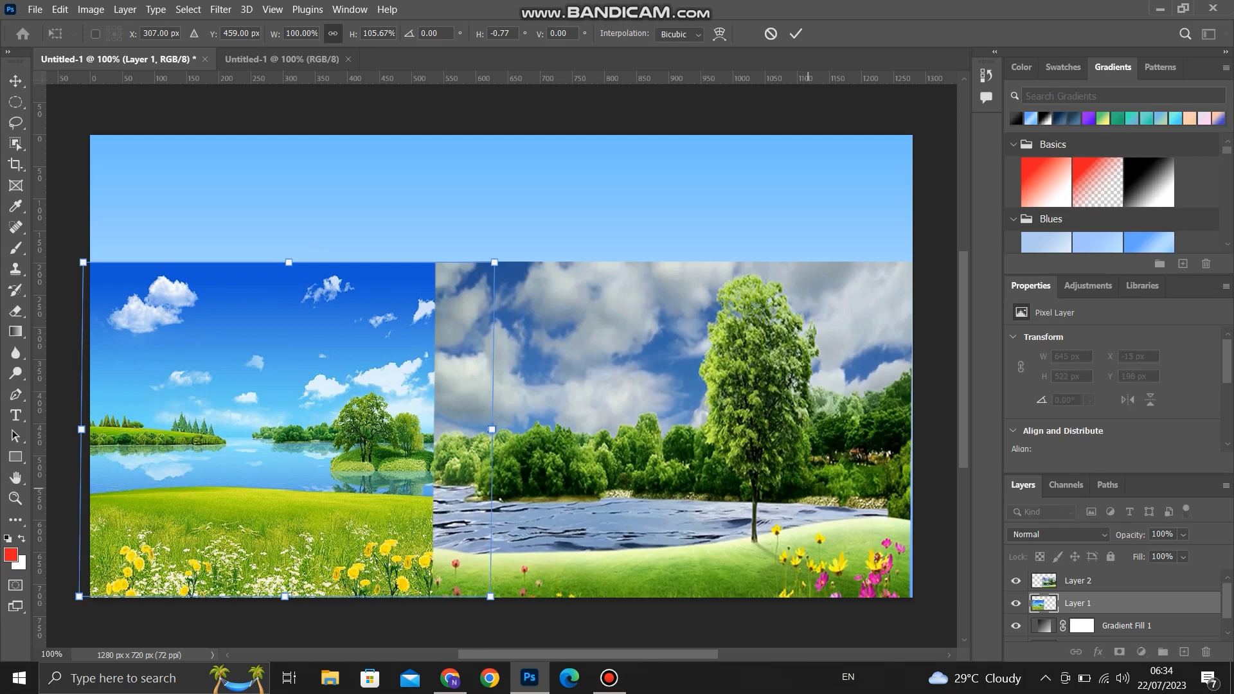
left_click(15, 81)
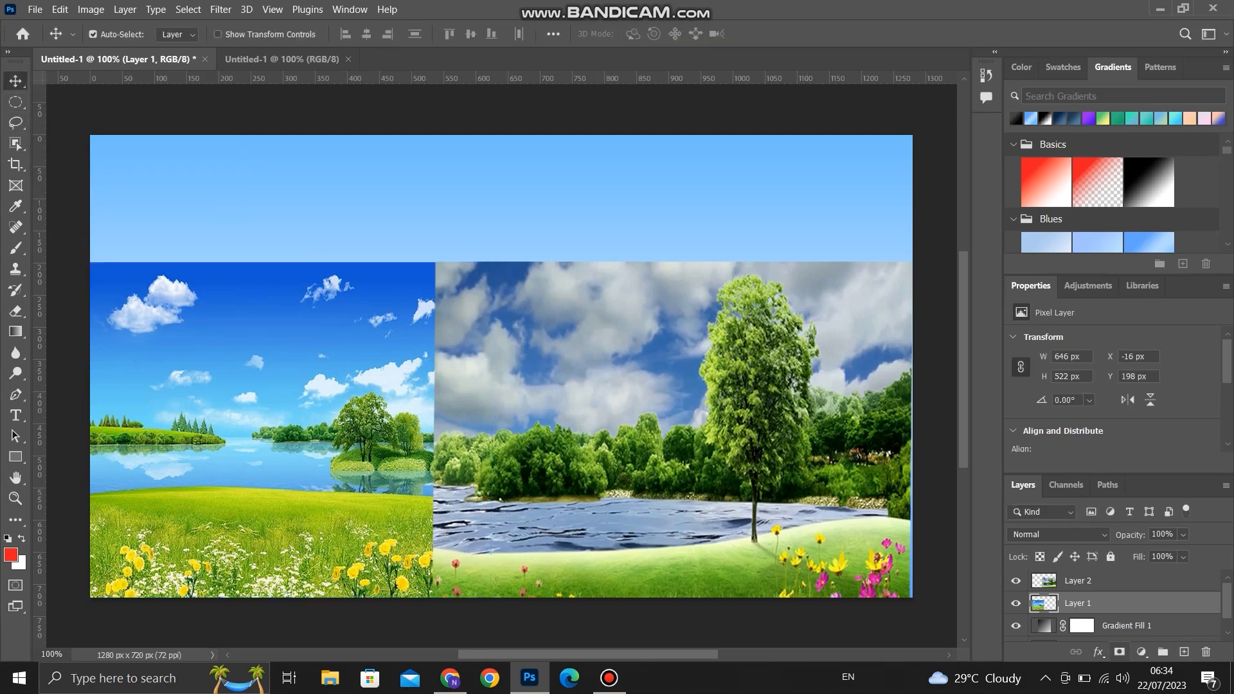
Undo the mask tried on Layer 1 and add a layer mask to Layer 2 instead
left_click(1118, 651)
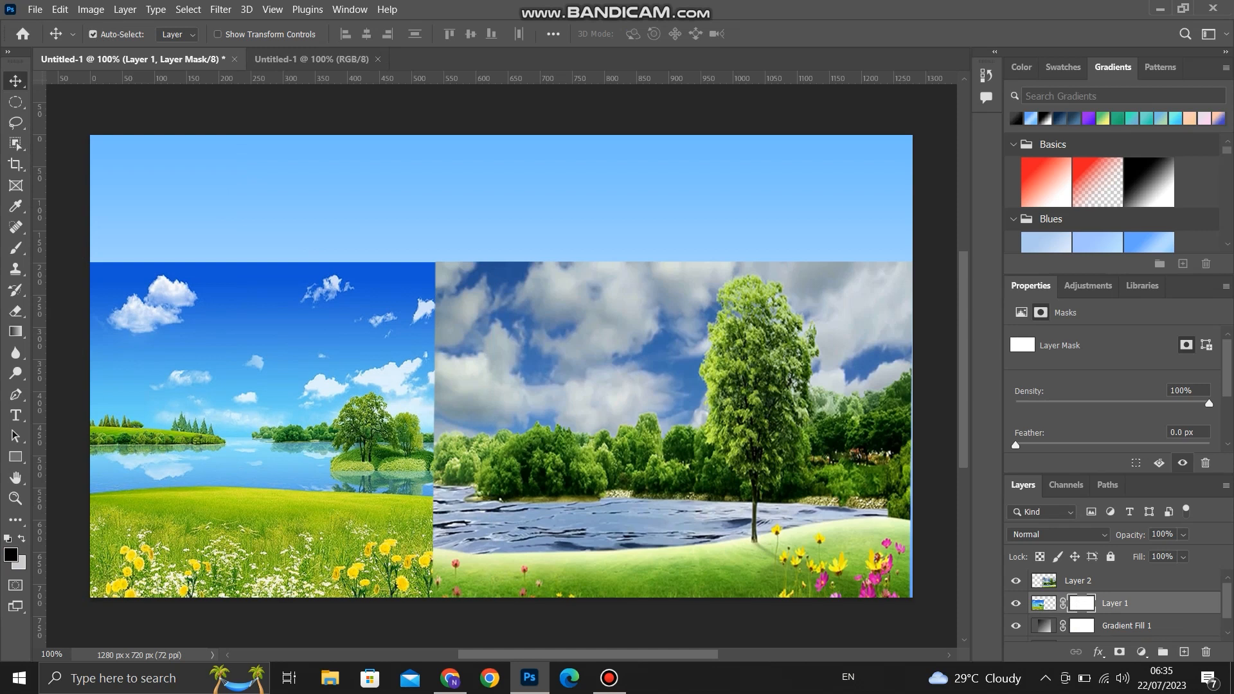
key("ctrl+z")
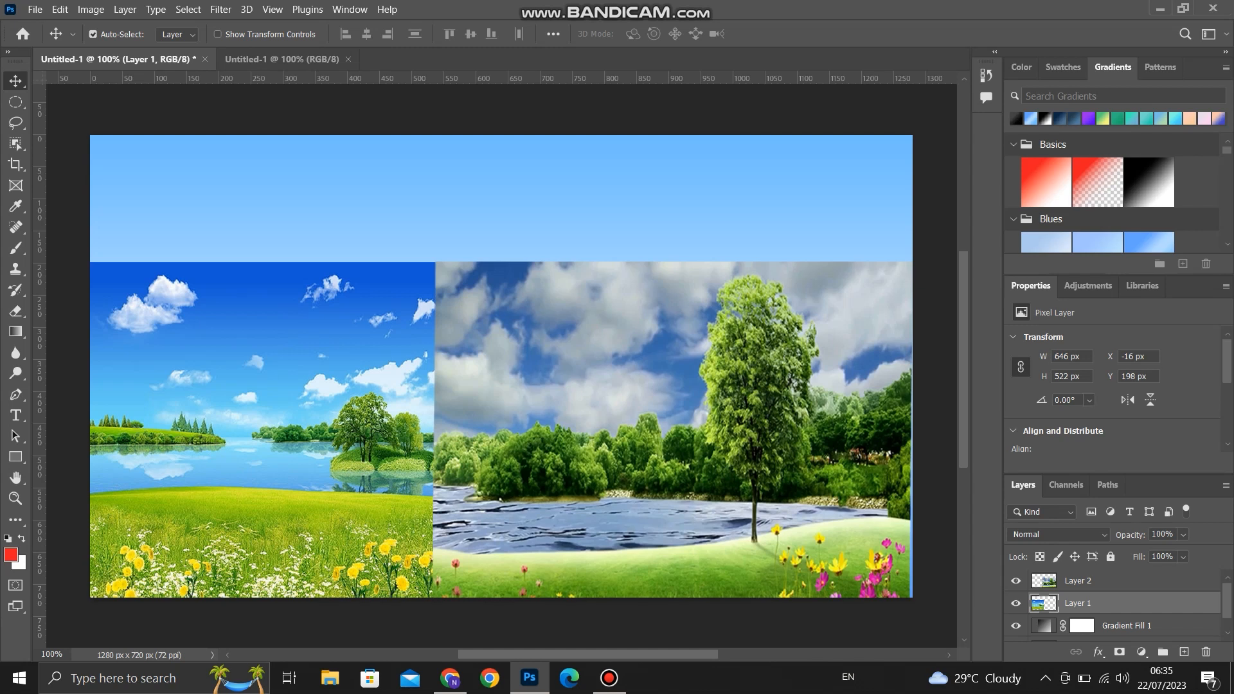
left_click(1124, 580)
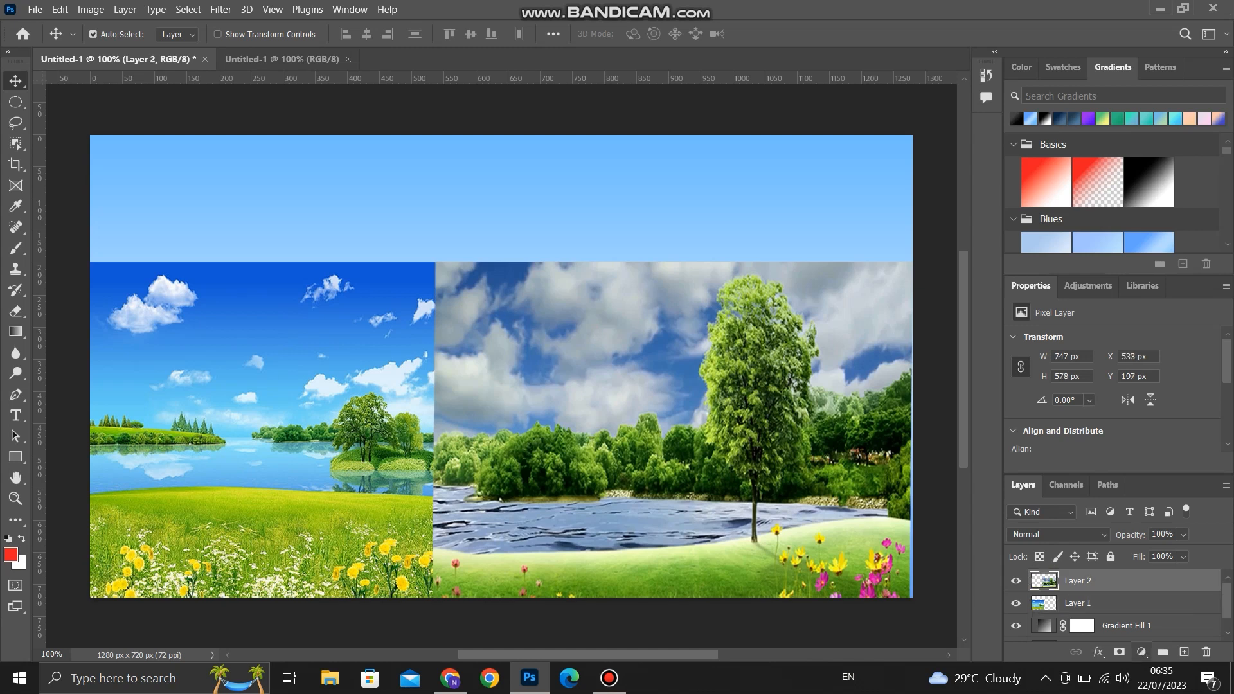
left_click(1119, 652)
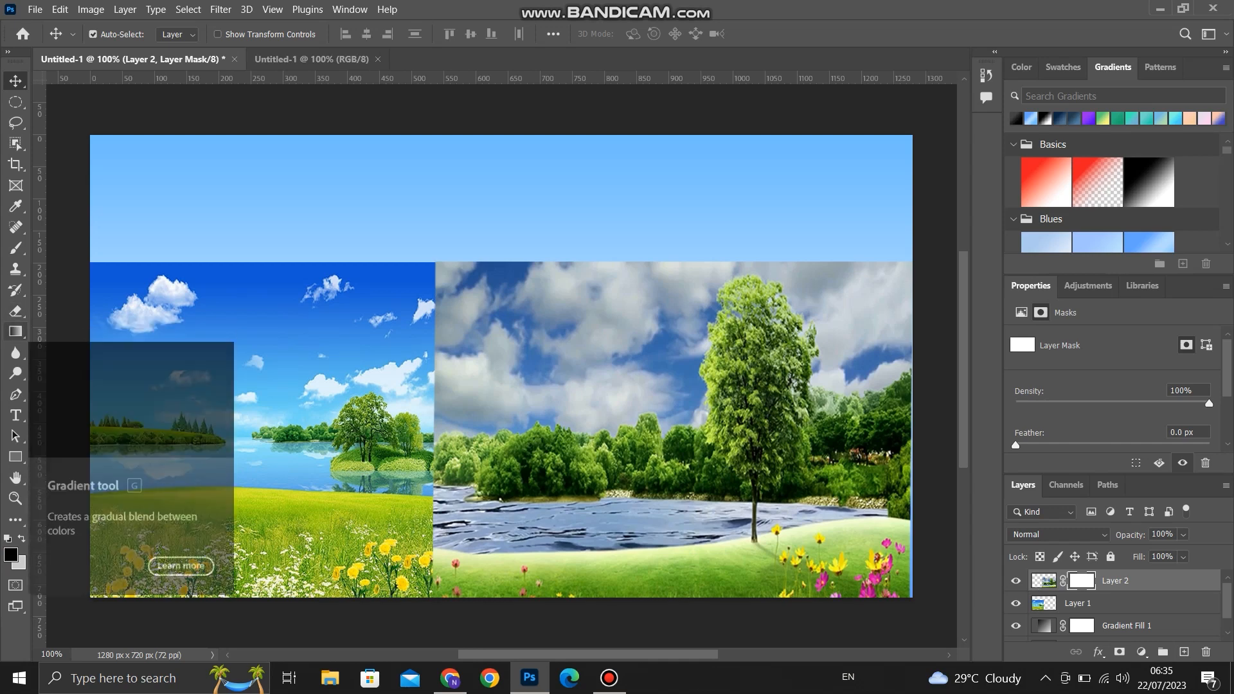
Set the Gradient tool to the black-to-white preset from the Basics group
left_click(15, 332)
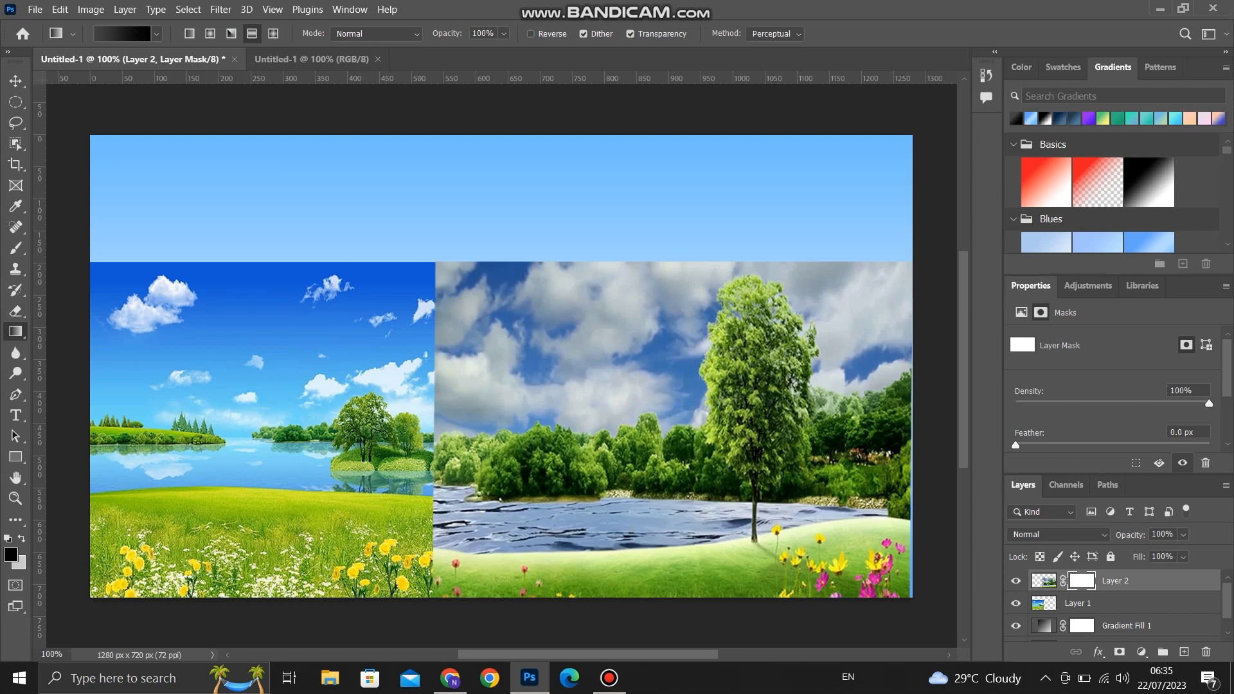
left_click(156, 33)
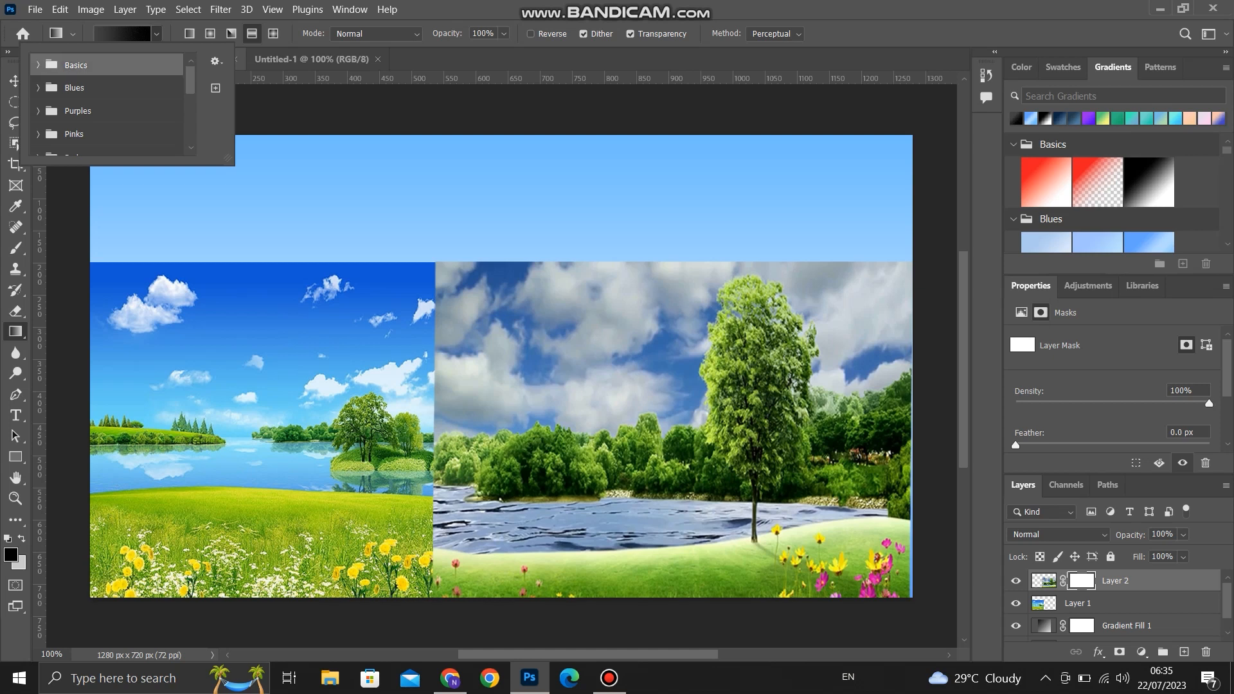
left_click(38, 64)
left_click(109, 88)
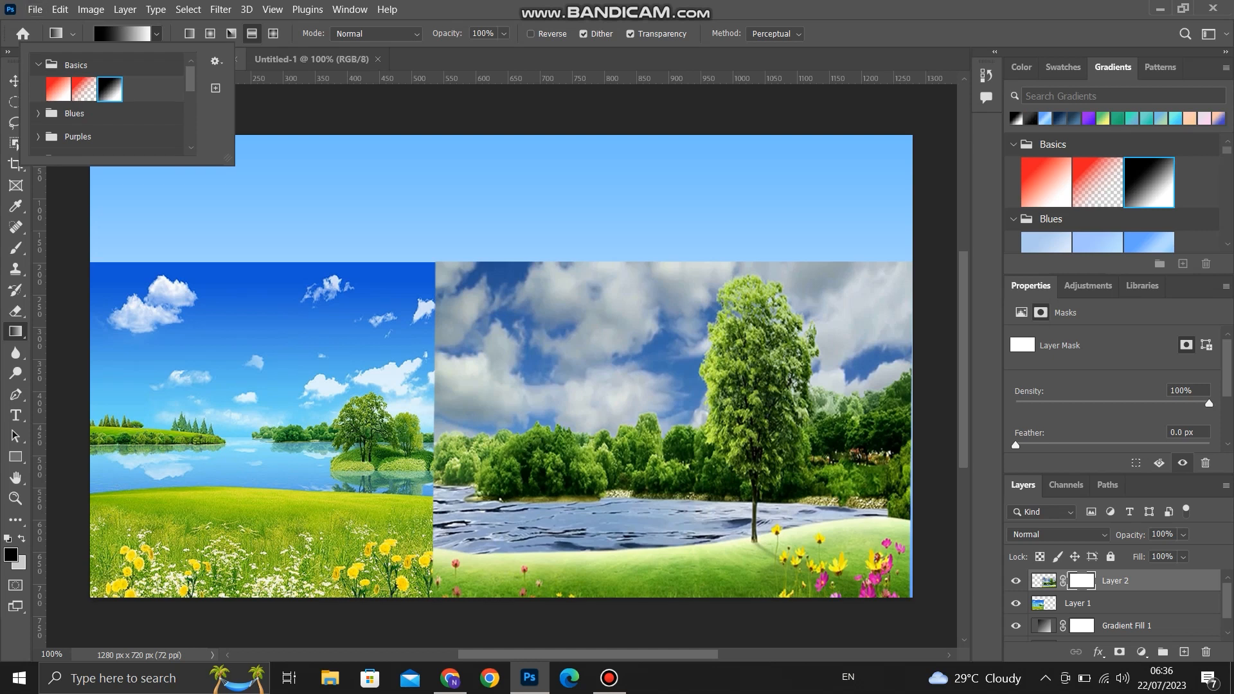
key("v")
key("g")
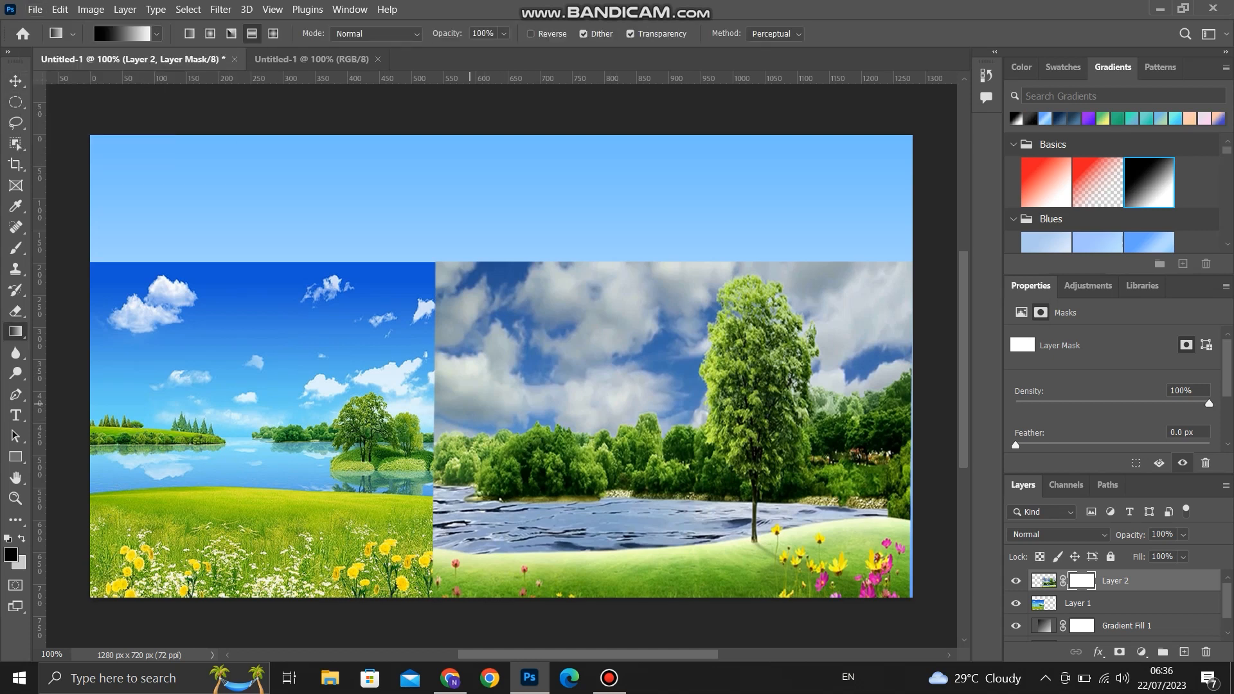
Try short horizontal black-to-white gradients across the seam on Layer 2's mask, undoing the result
left_click_drag(462, 381, 430, 381)
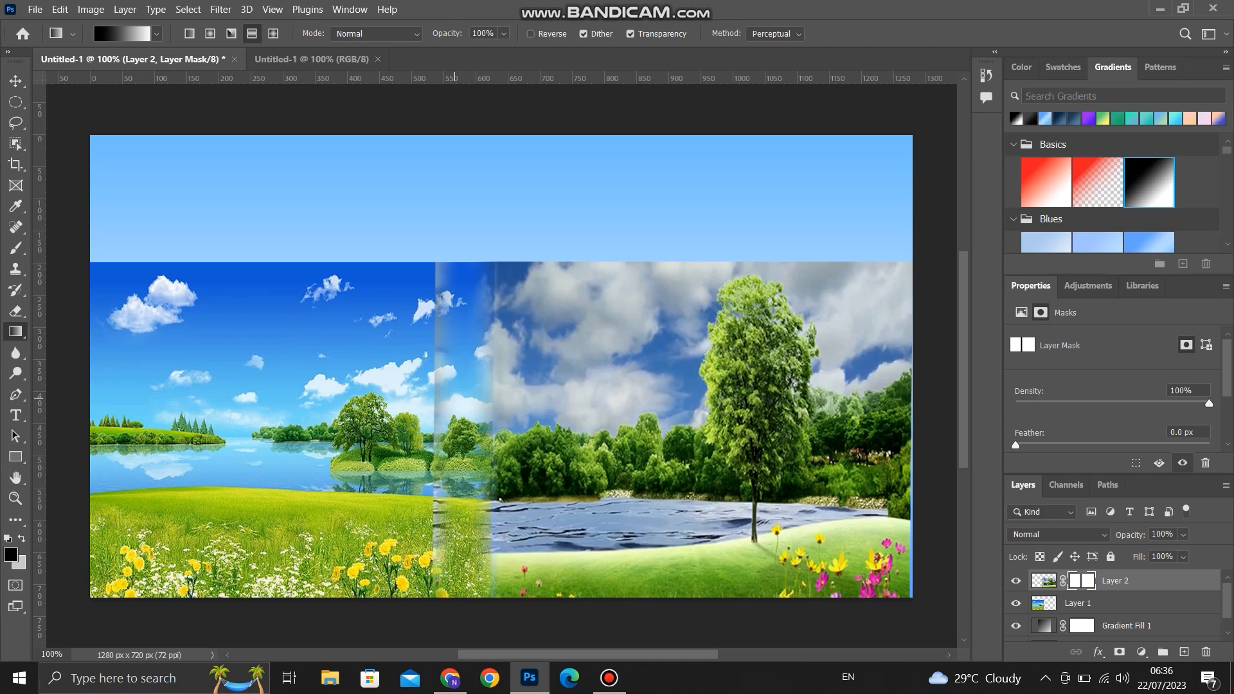
key("ctrl+z")
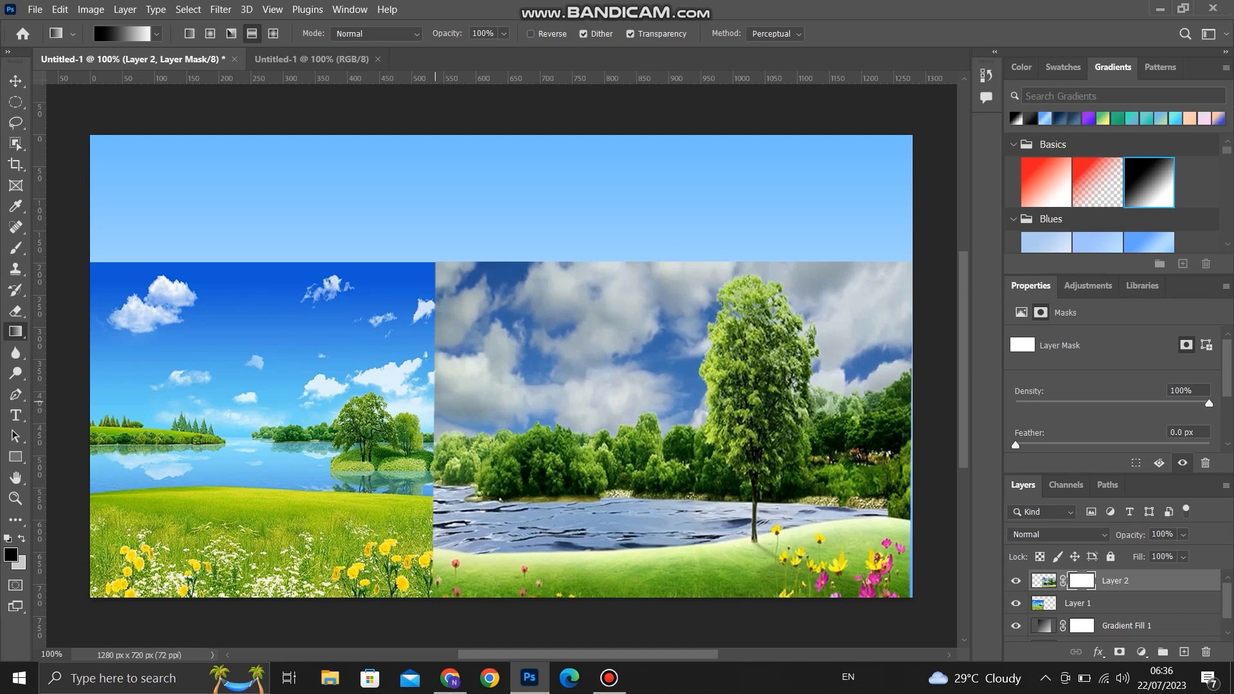
left_click_drag(435, 402, 460, 402)
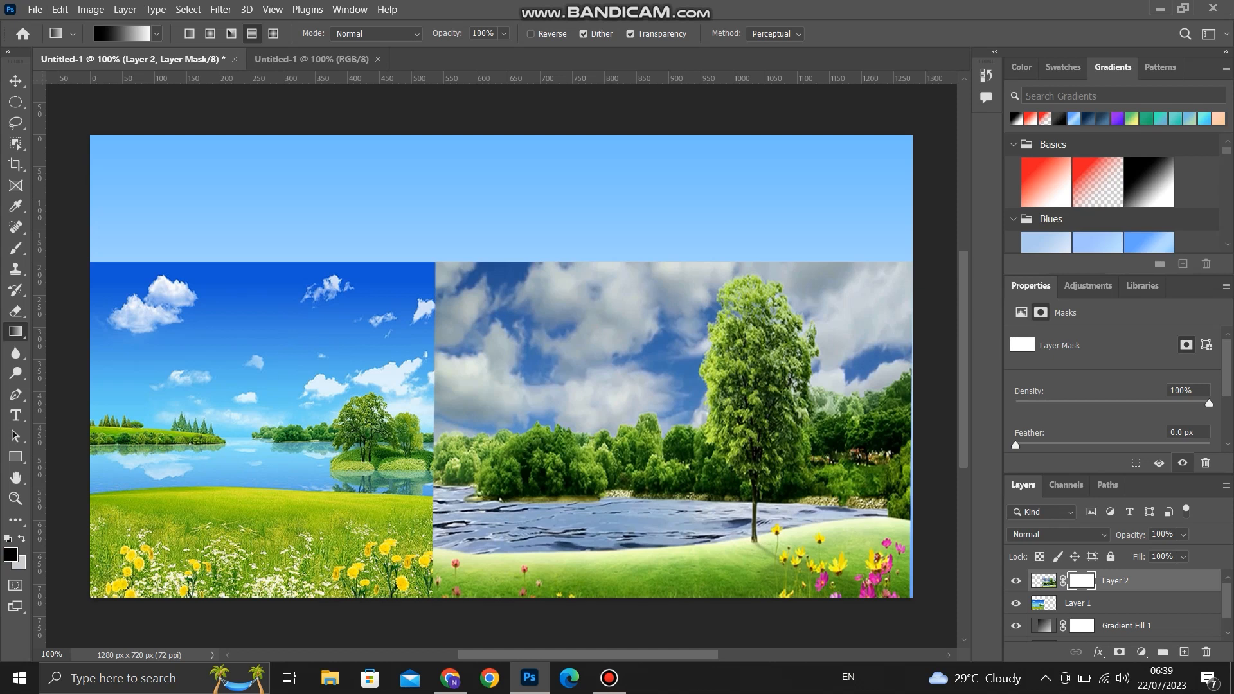
Apply the red-to-white Basics gradient near the seam on Layer 2's mask
left_click(157, 34)
left_click(58, 89)
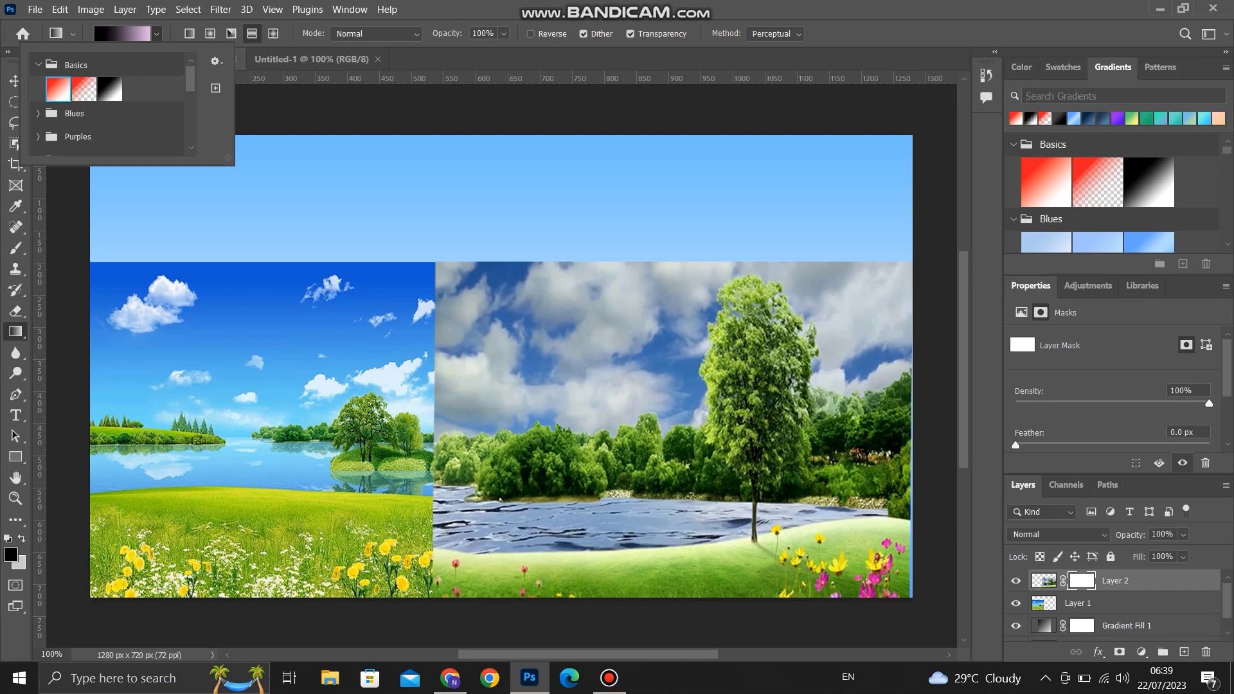
left_click(15, 331)
left_click_drag(451, 298, 452, 299)
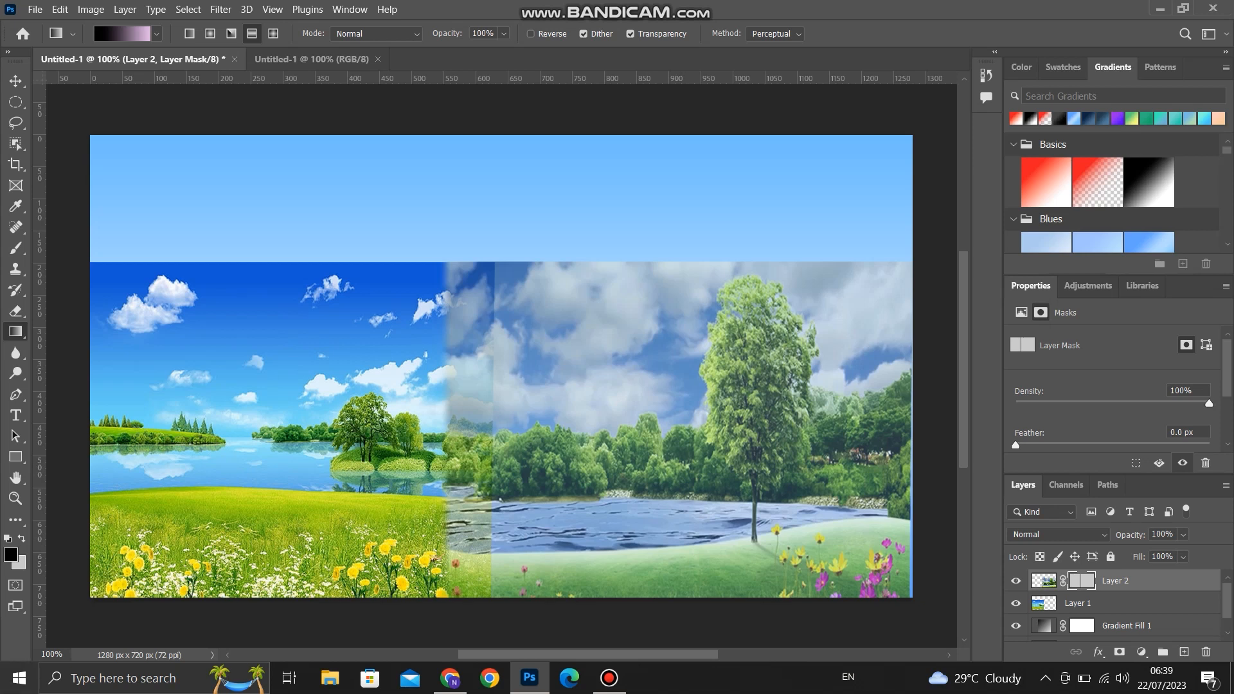
Switch the gradient back to the black-to-white Basics preset and undo the last gradient on Layer 2's mask
left_click(156, 33)
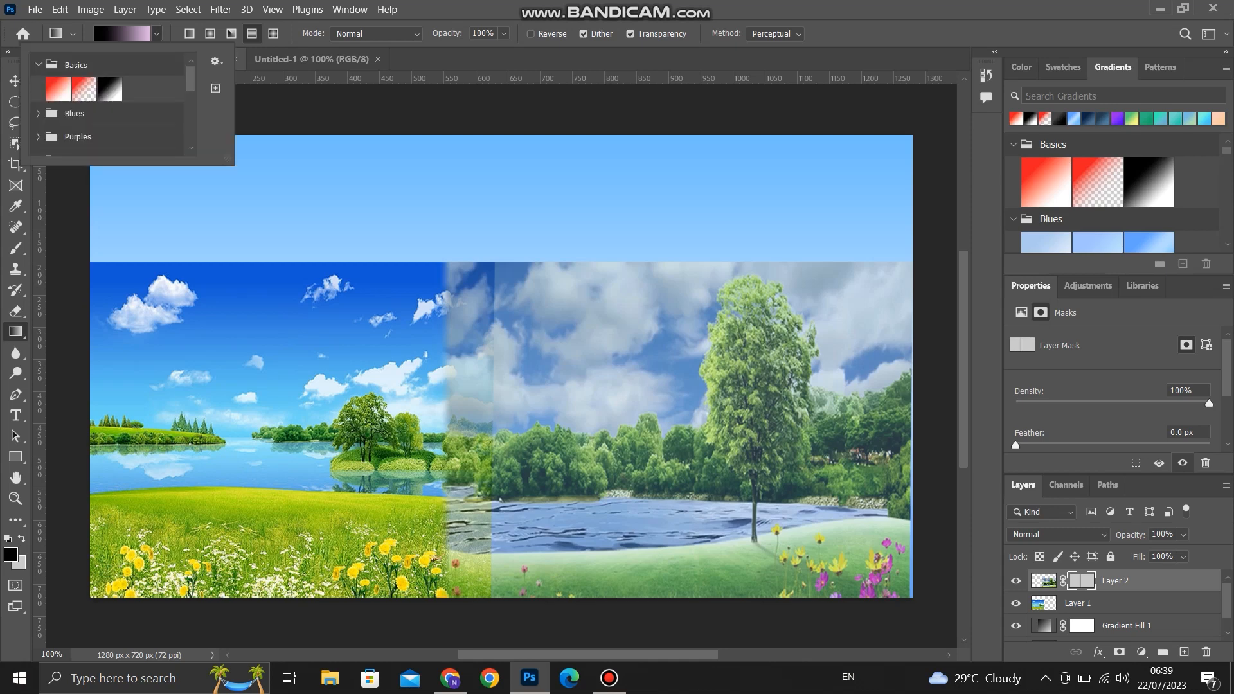
left_click(109, 89)
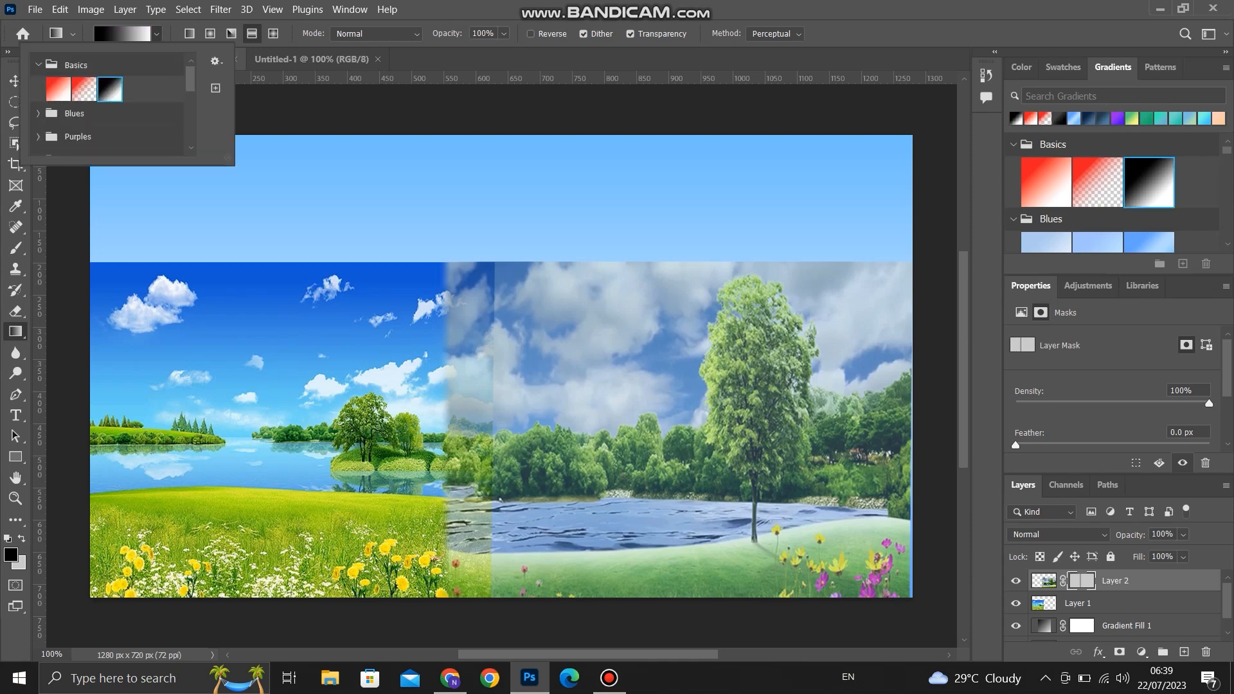
key("Return")
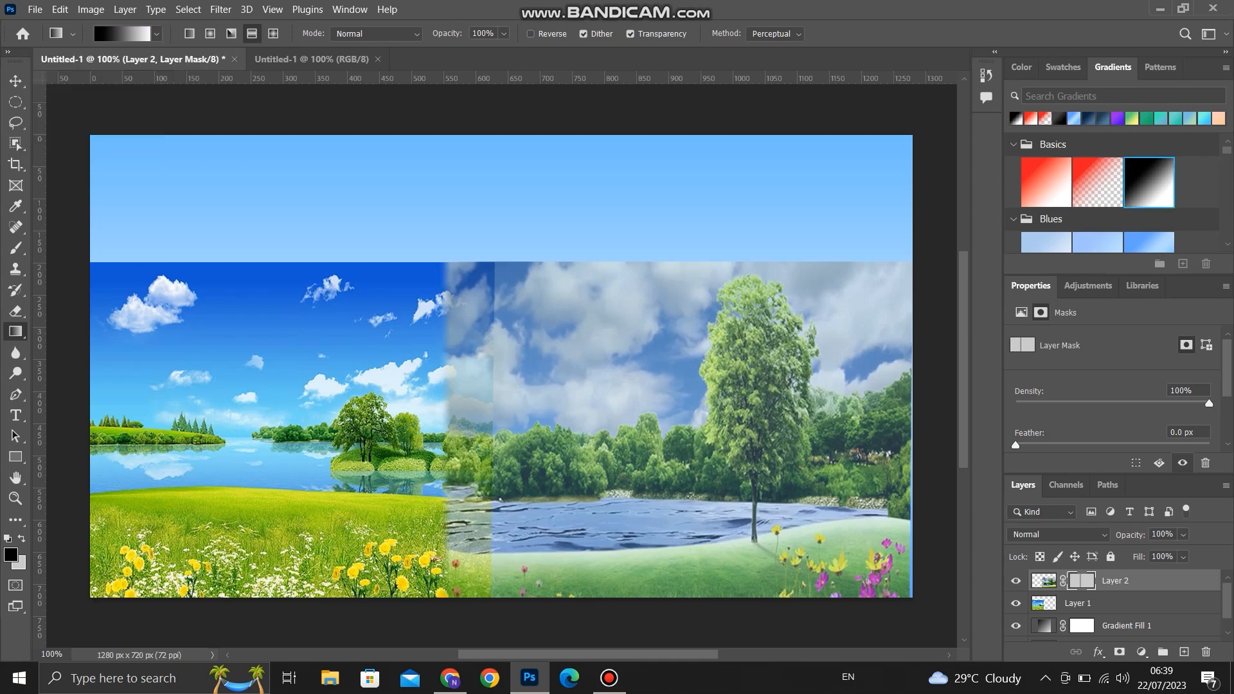
key("ctrl+z")
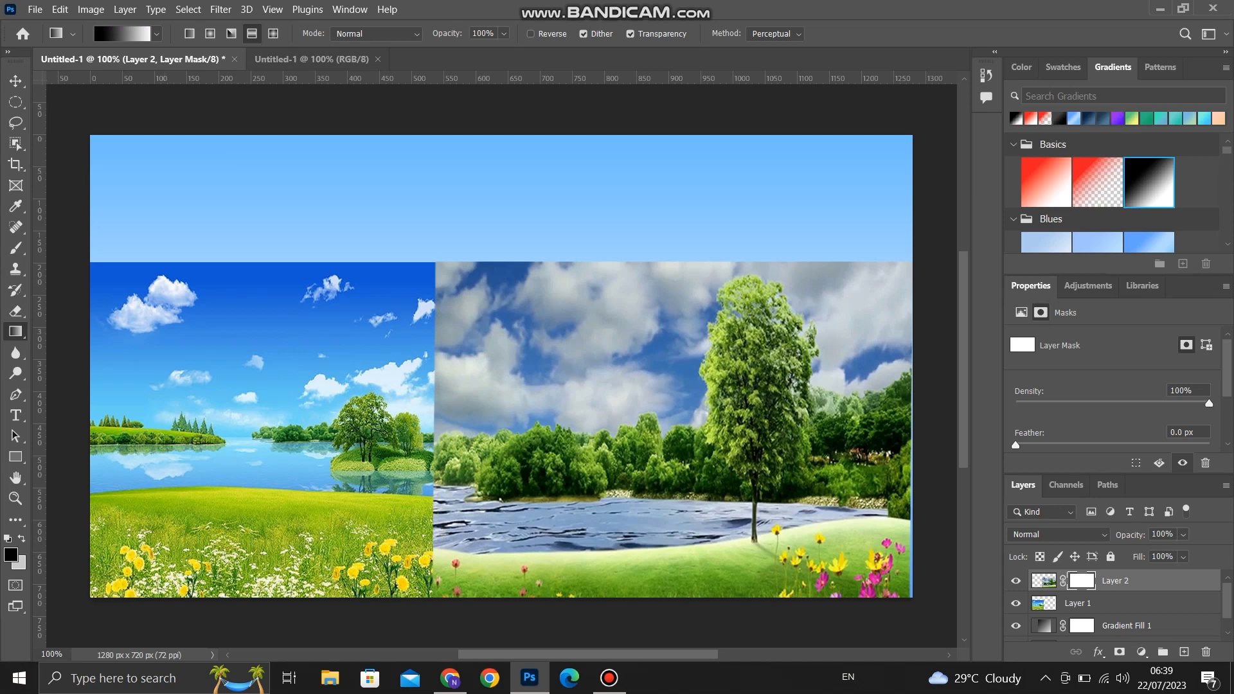
Draw a short left-to-right black-to-white gradient across the seam on Layer 2's mask
key("Return")
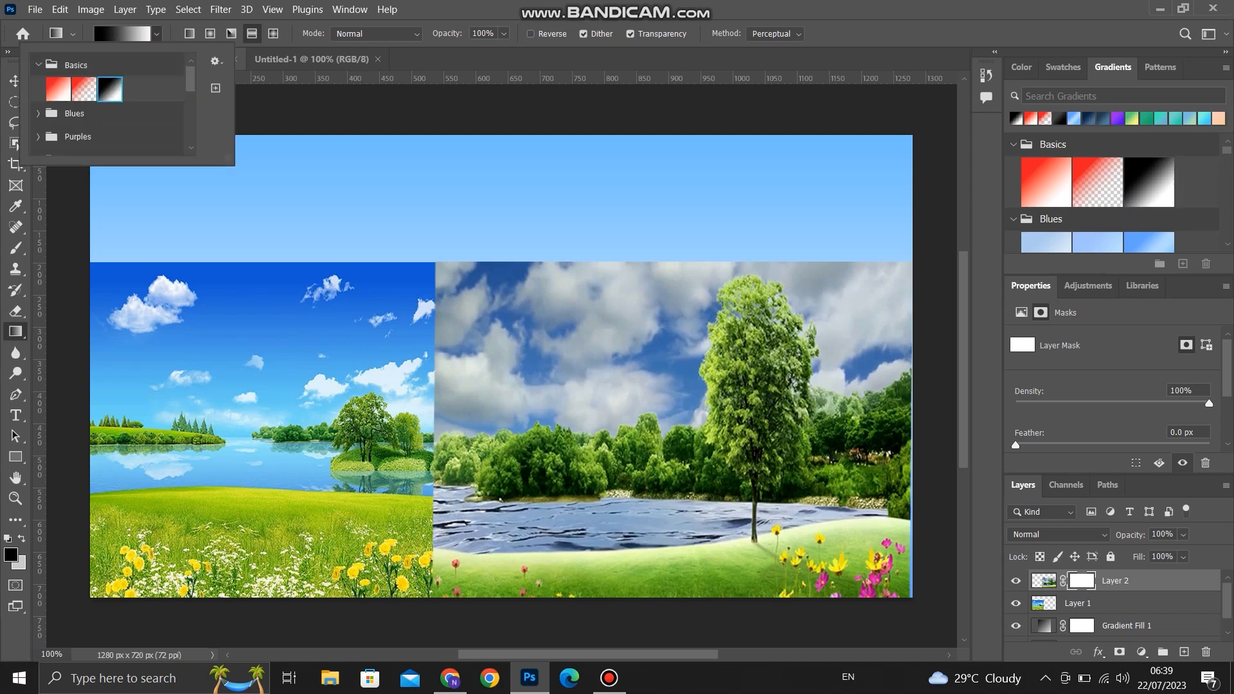
key("Return")
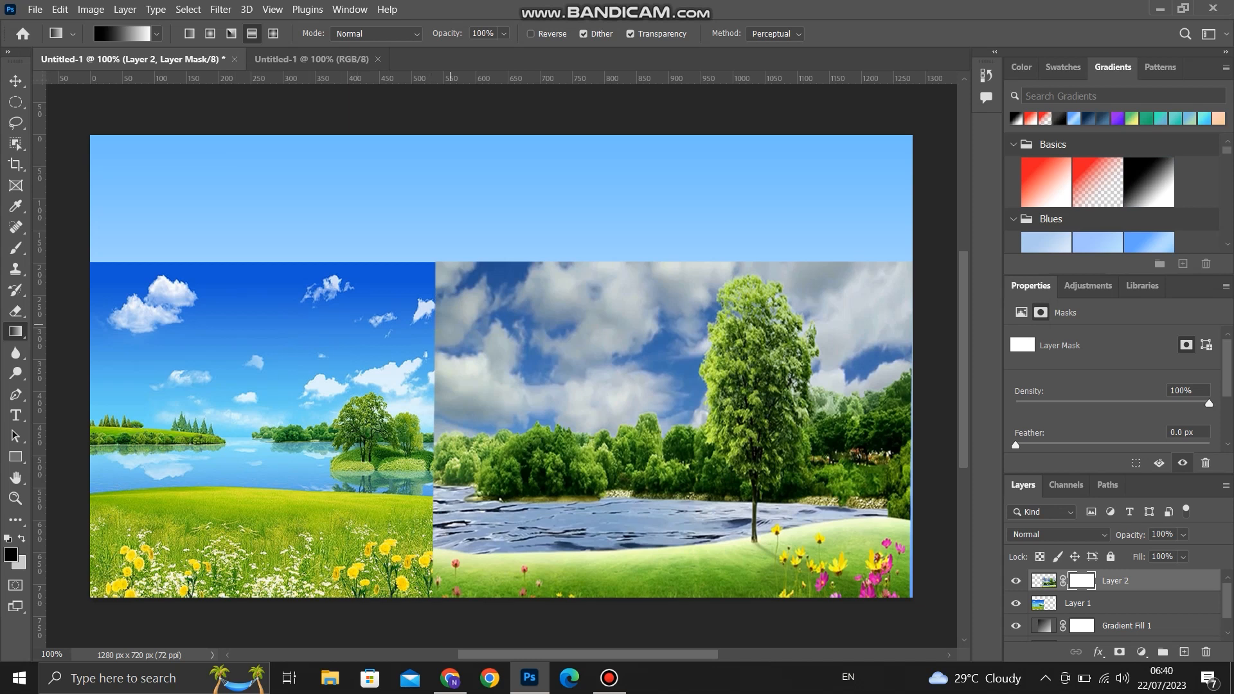
left_click_drag(436, 324, 450, 324)
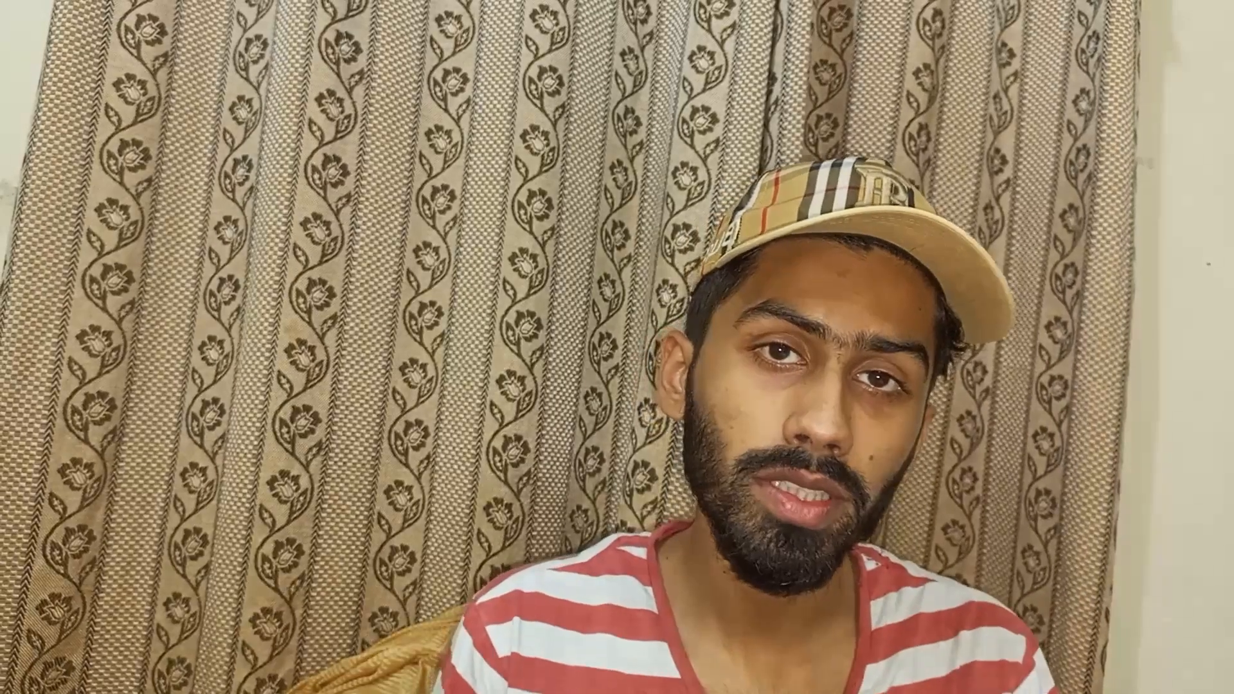